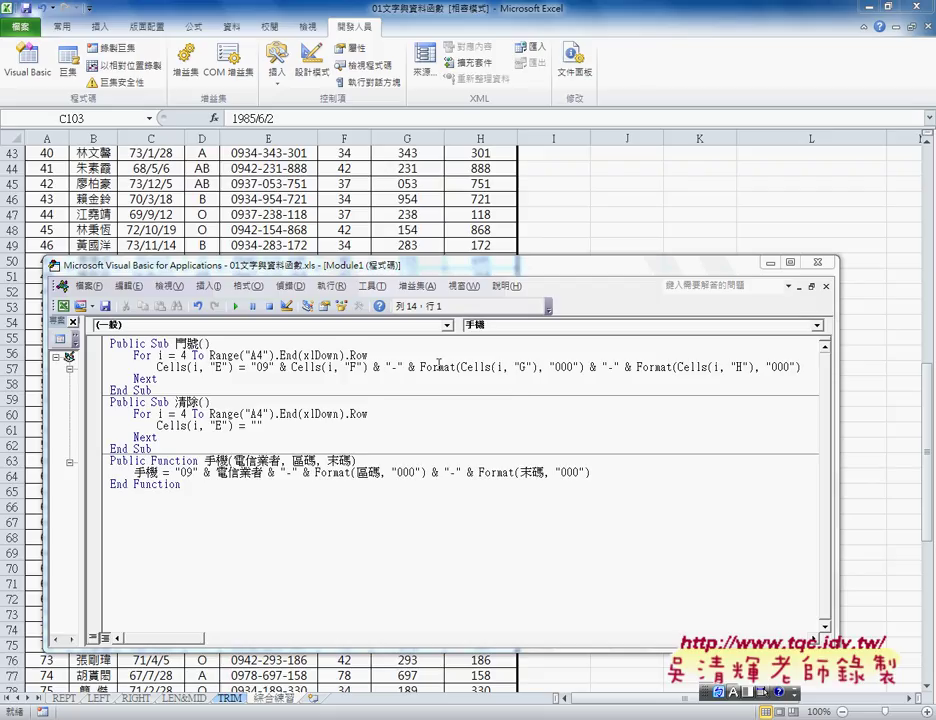
# - Look up the Format keyword from line 57 of Module1 in Excel Help with F1
pyautogui.moveTo(420, 367); pyautogui.dragTo(456, 367)
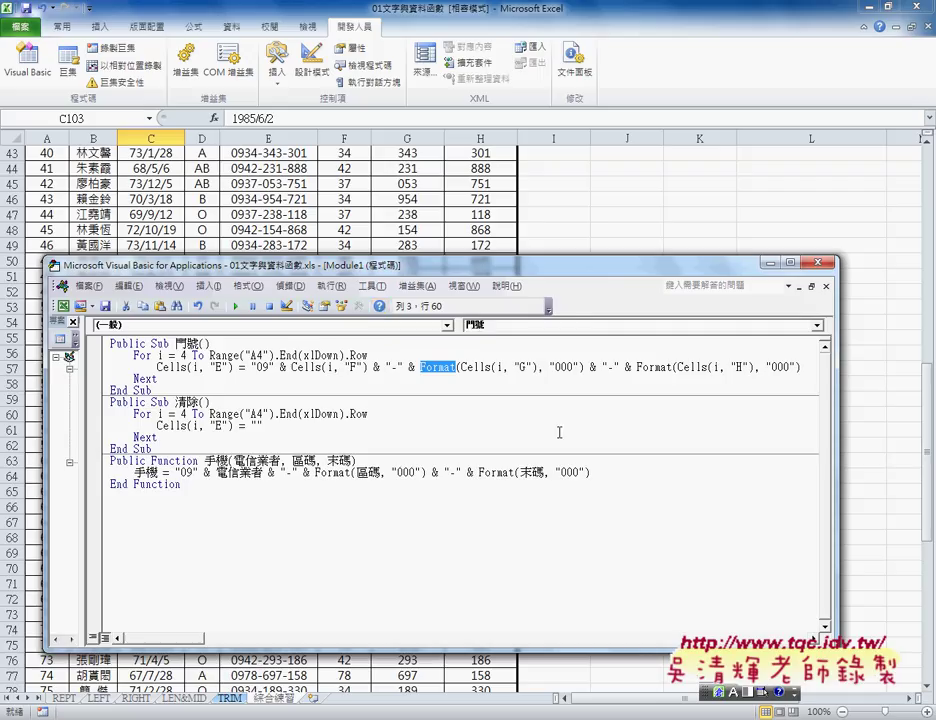
pyautogui.press('F1')
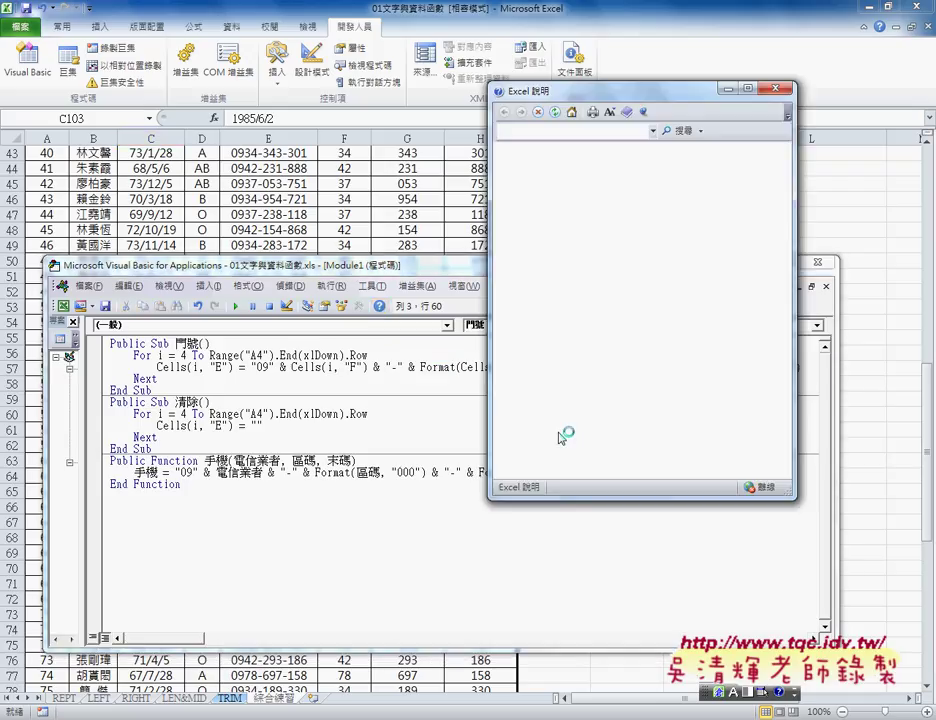
# - Browse Visual Basic 程式語言參考 > 函數 > D-G and scroll down to the Format 函數 entries
pyautogui.click(538, 136)
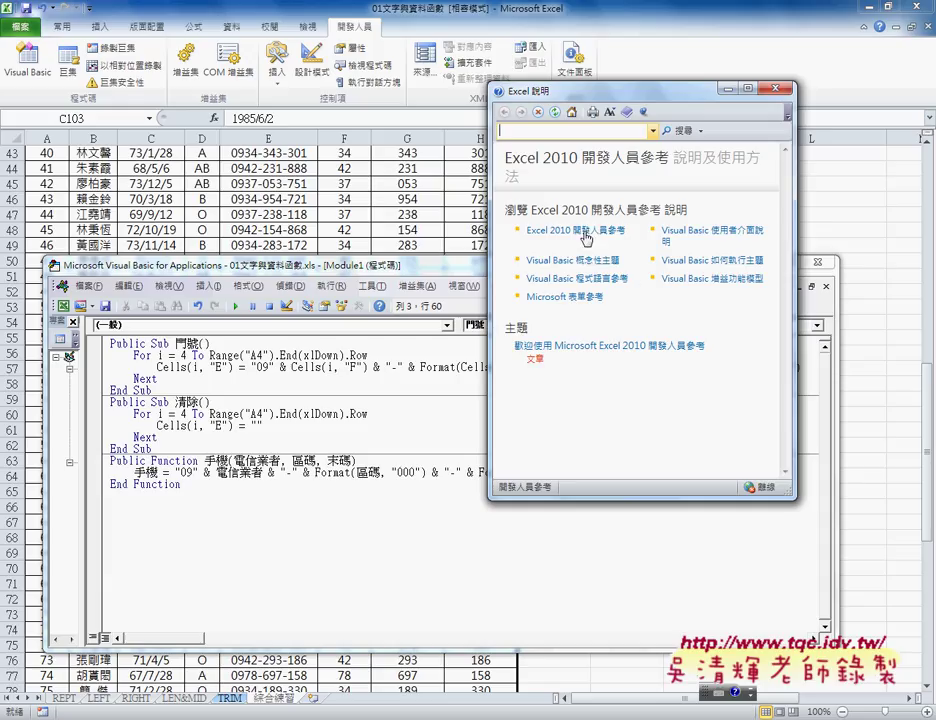
pyautogui.click(587, 282)
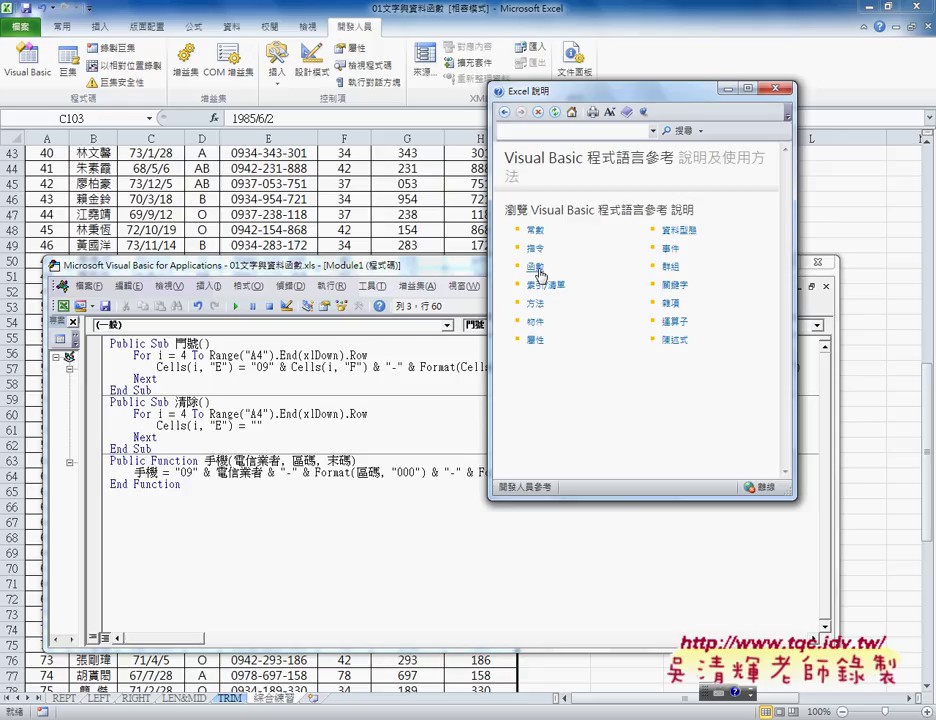
pyautogui.click(536, 268)
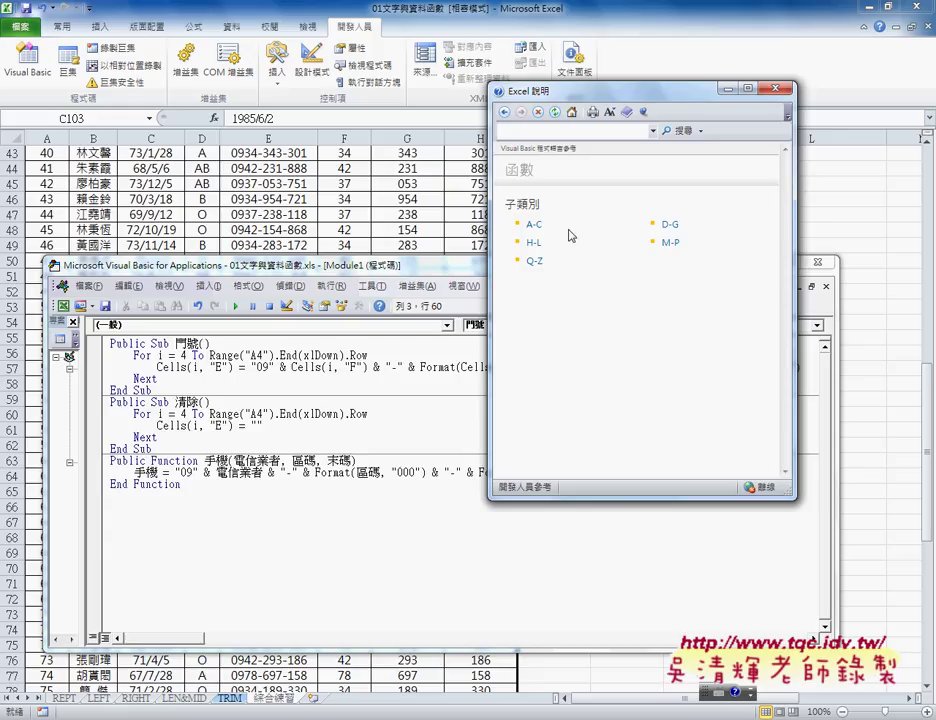
pyautogui.click(668, 224)
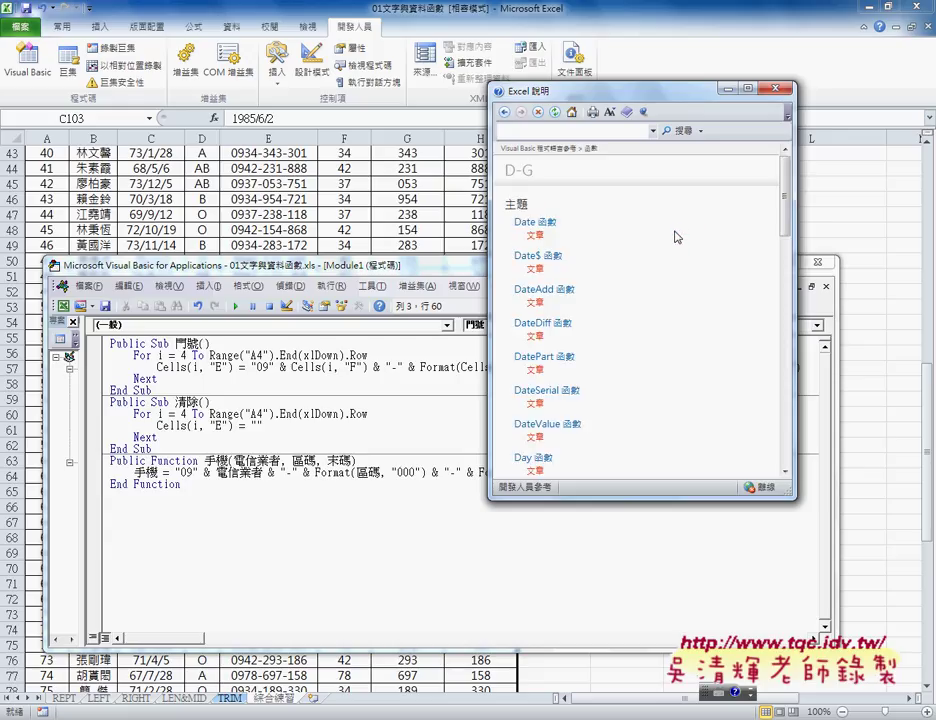
pyautogui.scroll(-5, 675, 260)
pyautogui.scroll(-3, 675, 288)
pyautogui.scroll(-4, 675, 288)
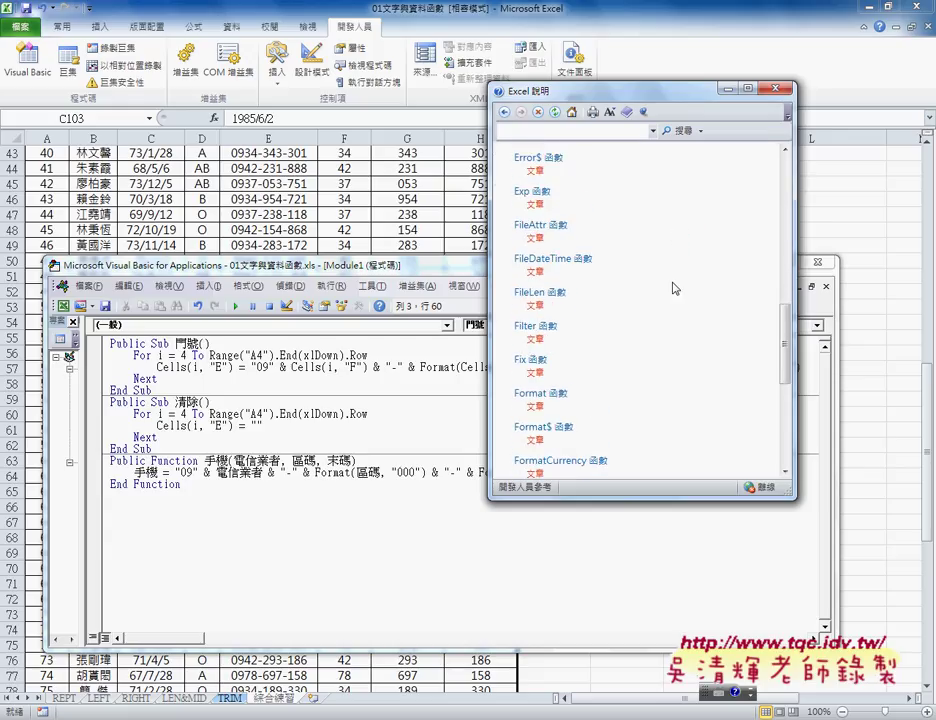
pyautogui.scroll(-2, 675, 288)
pyautogui.scroll(-2, 675, 288)
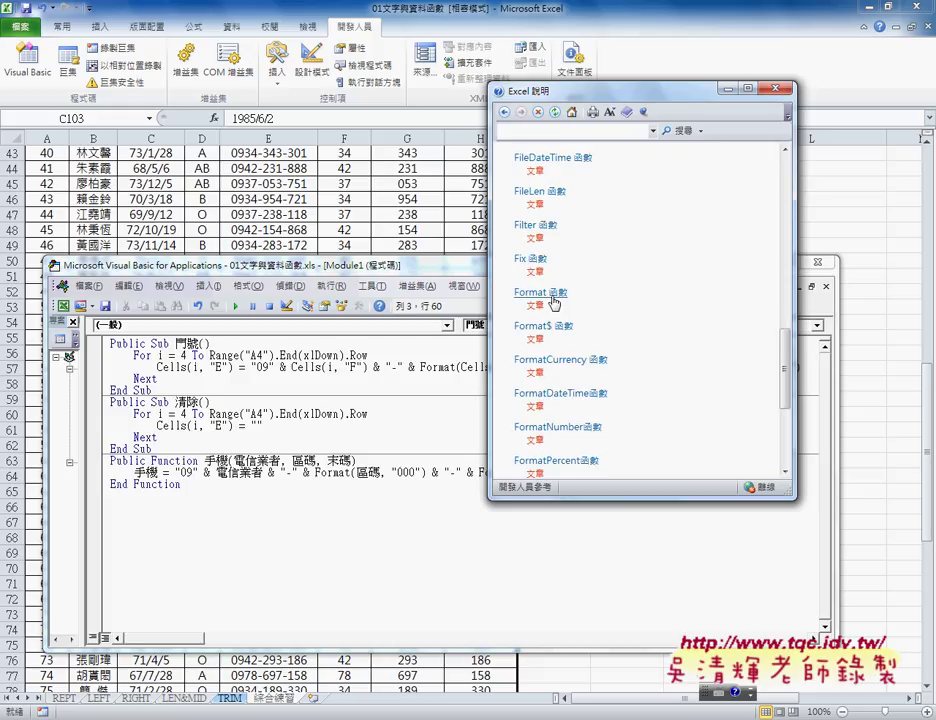
# - Search Excel Help for 格式化 函數 using Chinese input
pyautogui.click(563, 133)
pyautogui.write('v')
pyautogui.press('BackSpace')
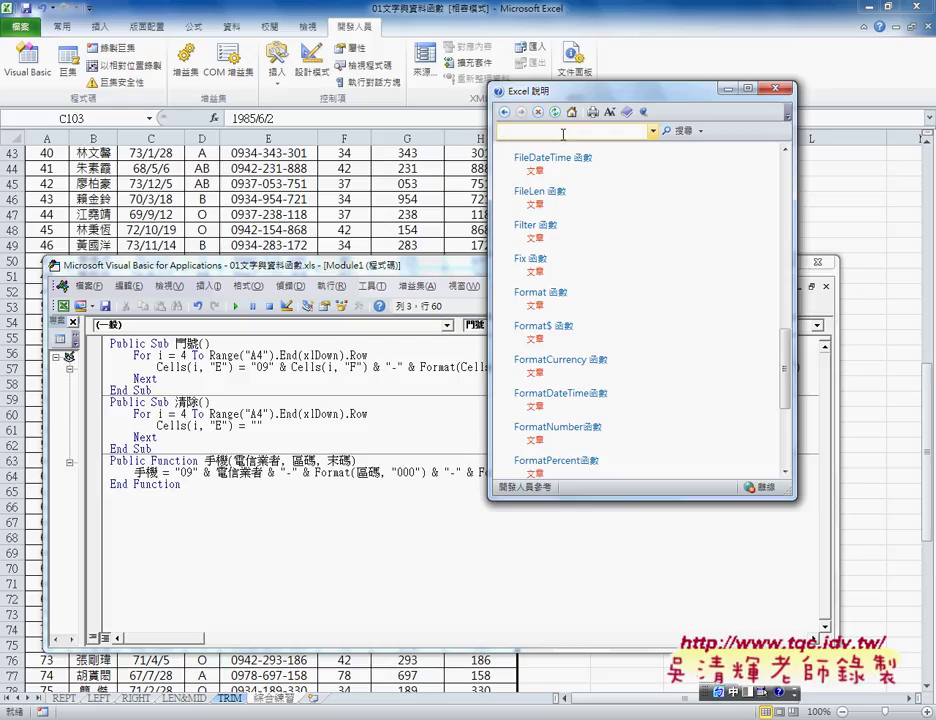
pyautogui.hotkey('ctrl', 'space')
pyautogui.write('掃')
pyautogui.write('式')
pyautogui.write('化')
pyautogui.write(' 日期')
pyautogui.write('函數')
pyautogui.press('Return')
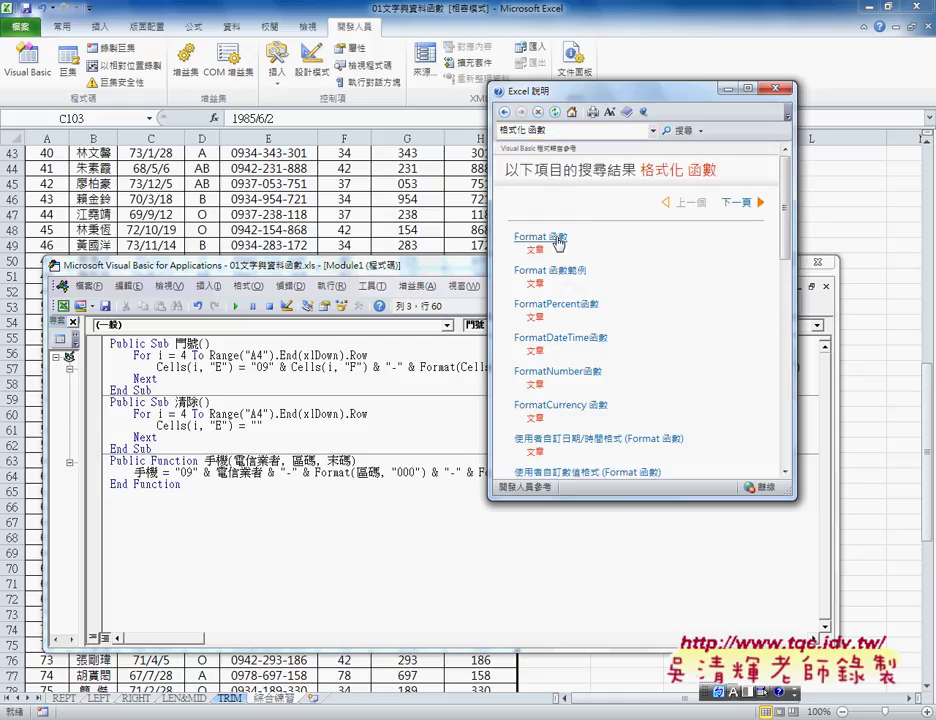
# - Open the Format 函數 article and mark the MyTime value in its example
pyautogui.click(570, 272)
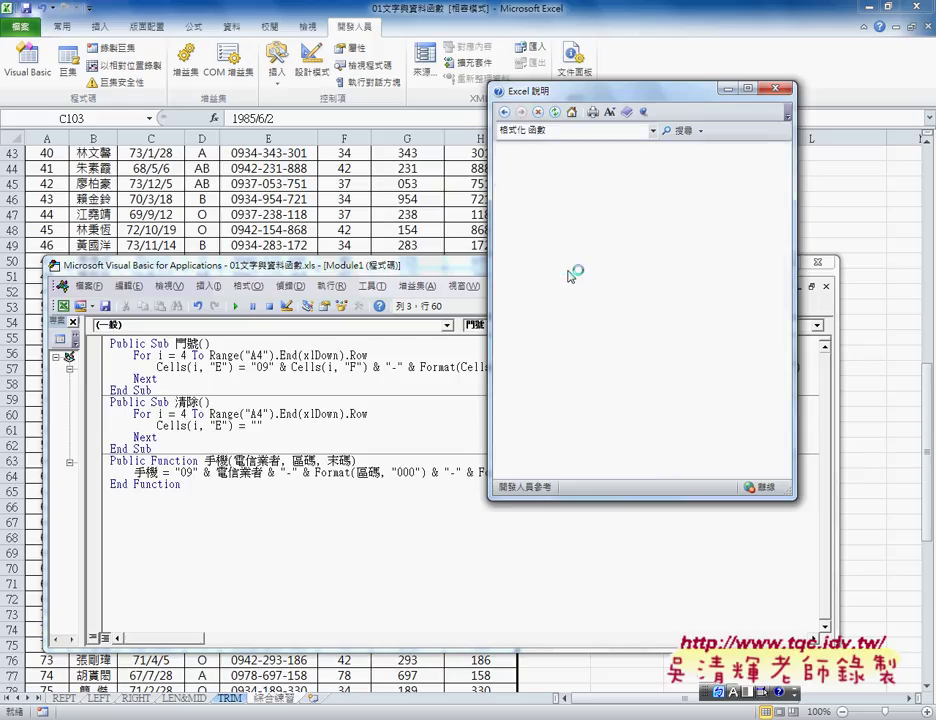
pyautogui.scroll(-3, 619, 259)
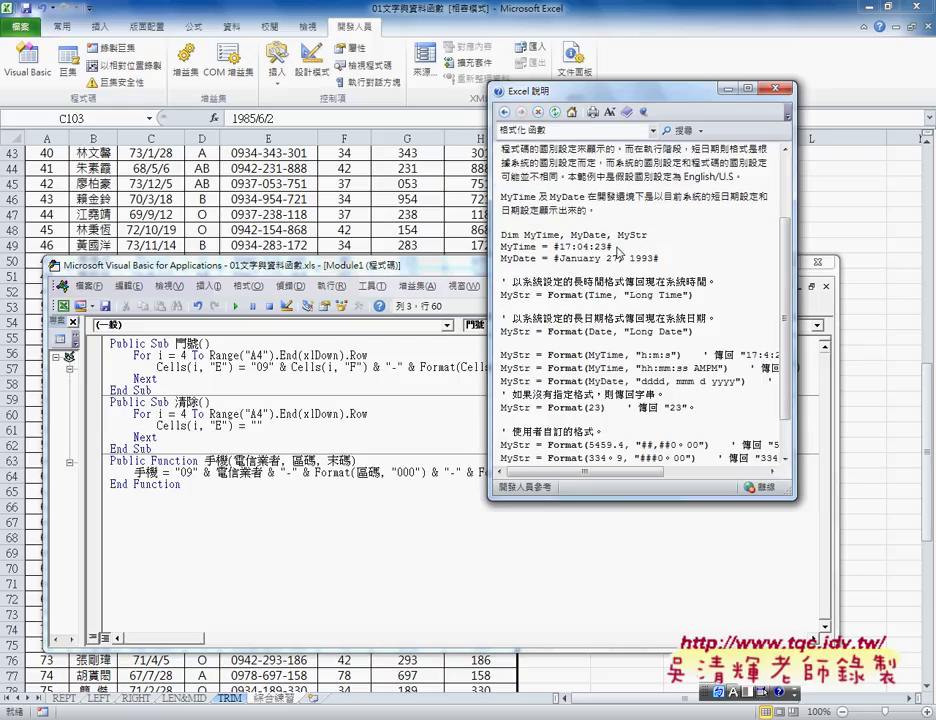
pyautogui.moveTo(612, 247); pyautogui.dragTo(571, 247)
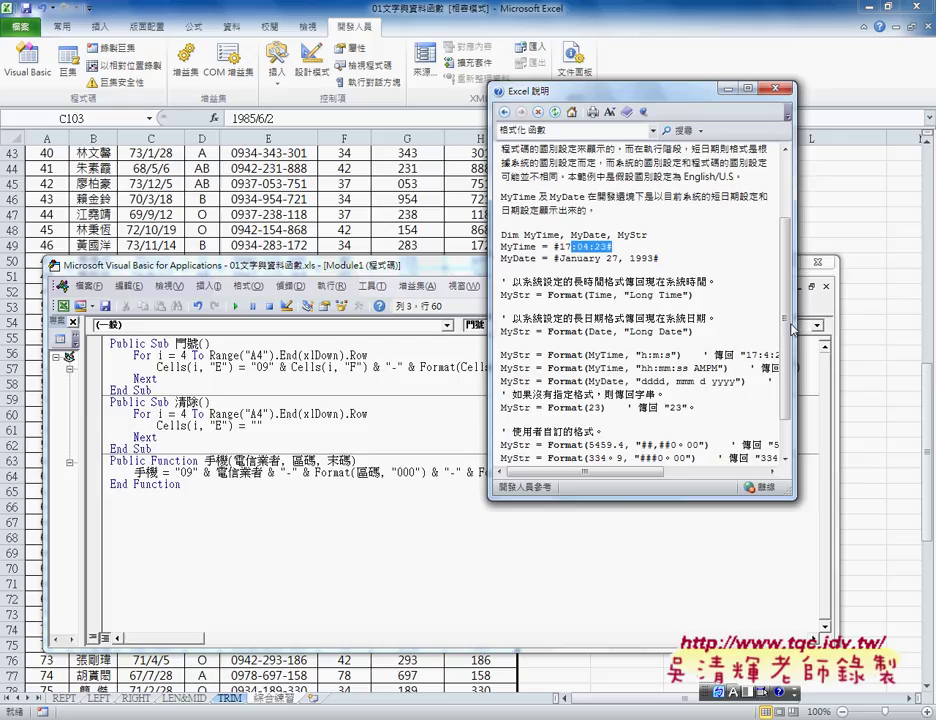
# - Widen the help window and highlight the h:m:s and hh:mm:ss AMPM examples and their results
pyautogui.moveTo(786, 321); pyautogui.dragTo(922, 321)
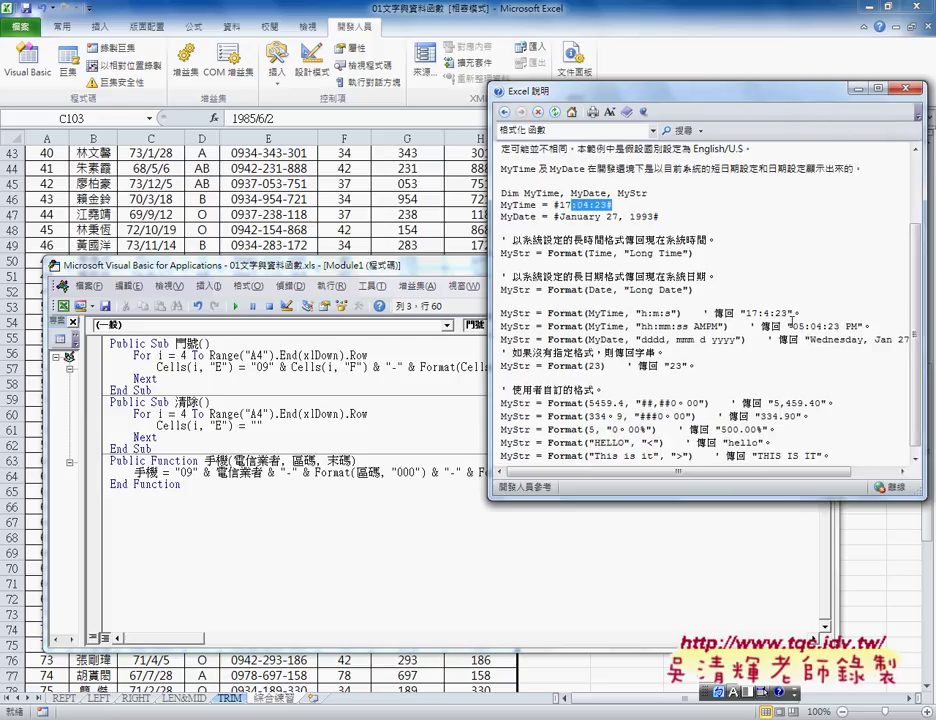
pyautogui.moveTo(797, 313); pyautogui.dragTo(741, 313)
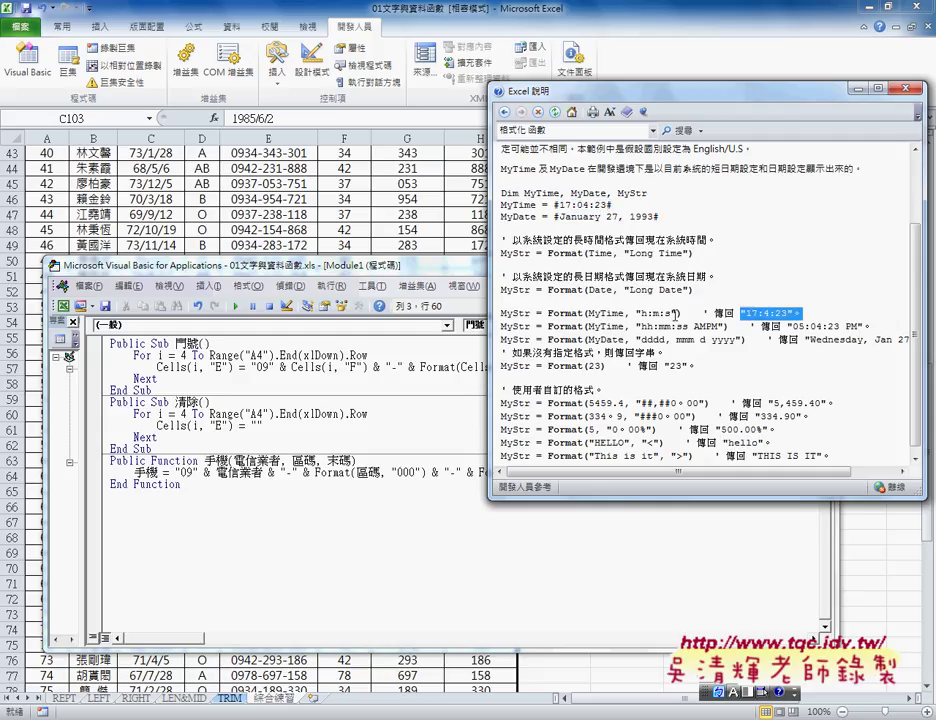
pyautogui.moveTo(636, 313); pyautogui.dragTo(678, 313)
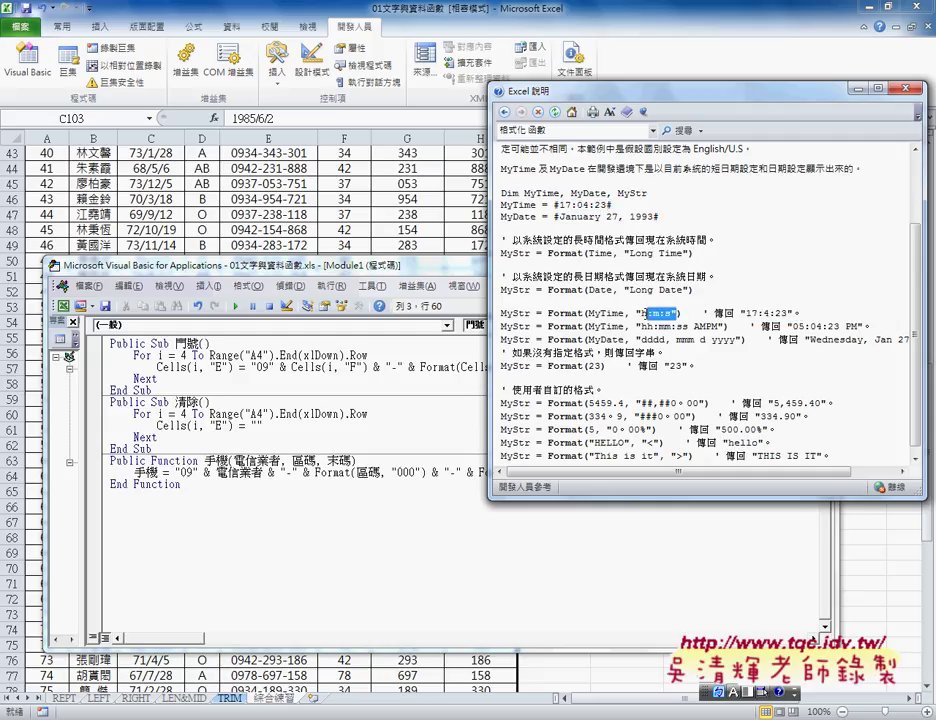
pyautogui.moveTo(862, 326); pyautogui.dragTo(792, 326)
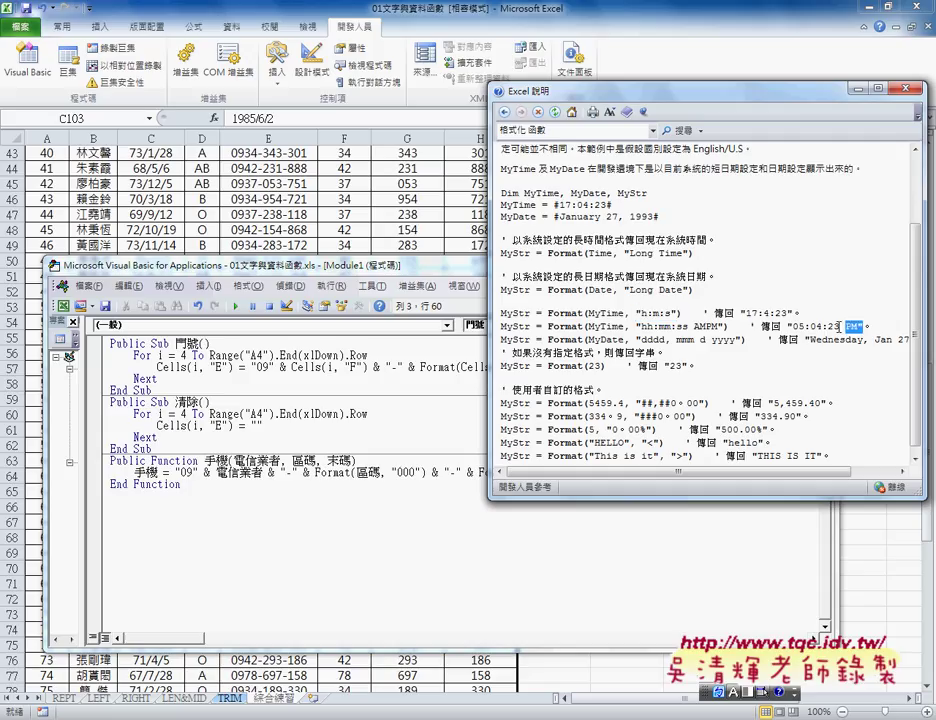
pyautogui.moveTo(725, 326); pyautogui.dragTo(636, 326)
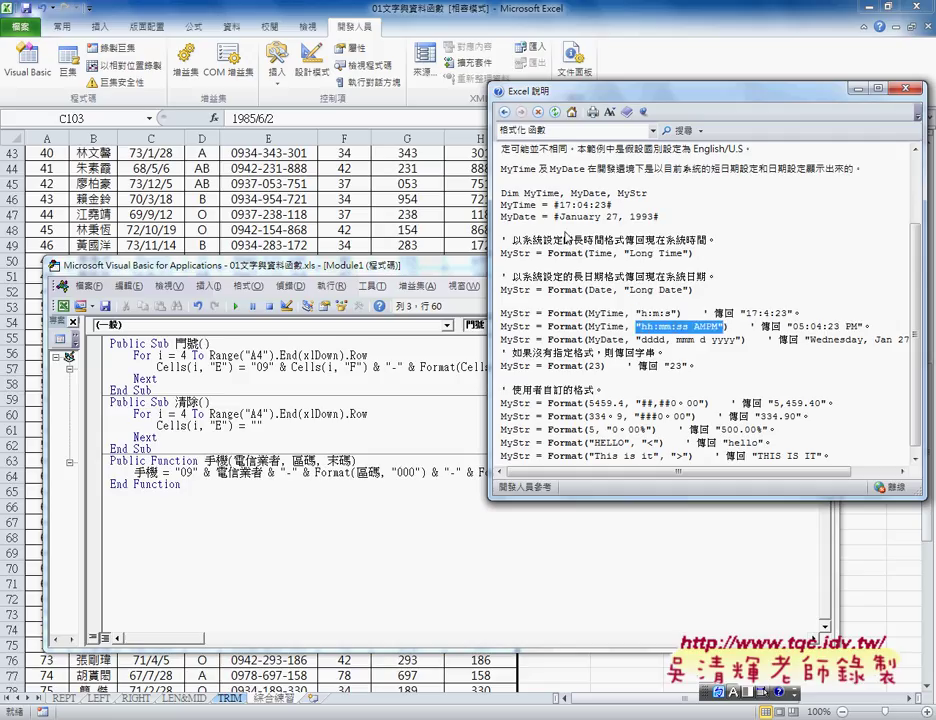
pyautogui.click(494, 243)
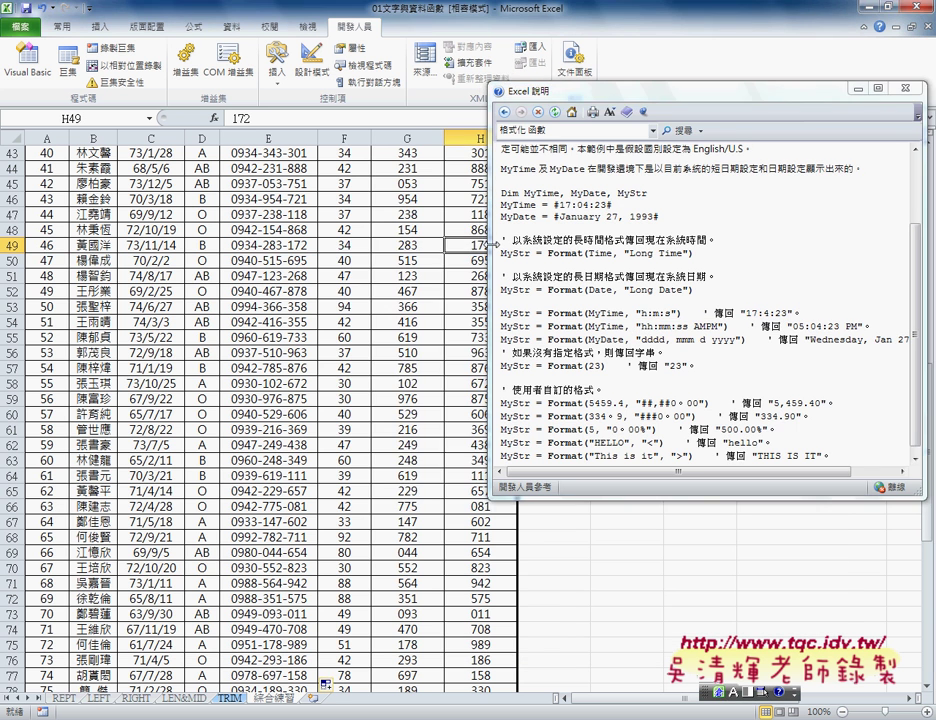
# - Stretch the help window wider and return to the 格式化 函數 search results
pyautogui.moveTo(494, 243); pyautogui.dragTo(330, 243)
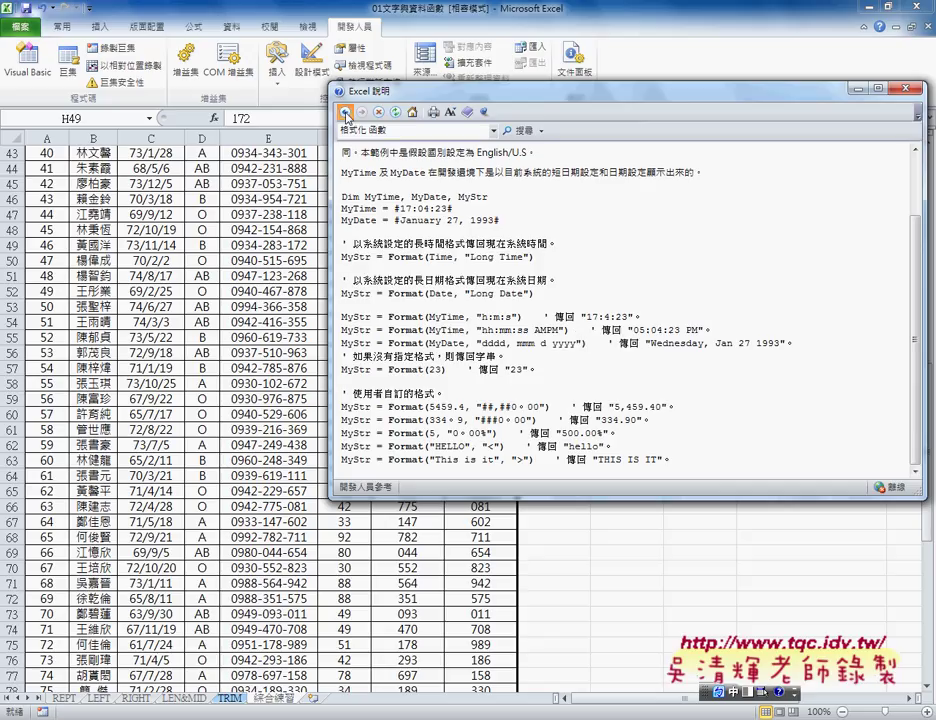
pyautogui.click(345, 112)
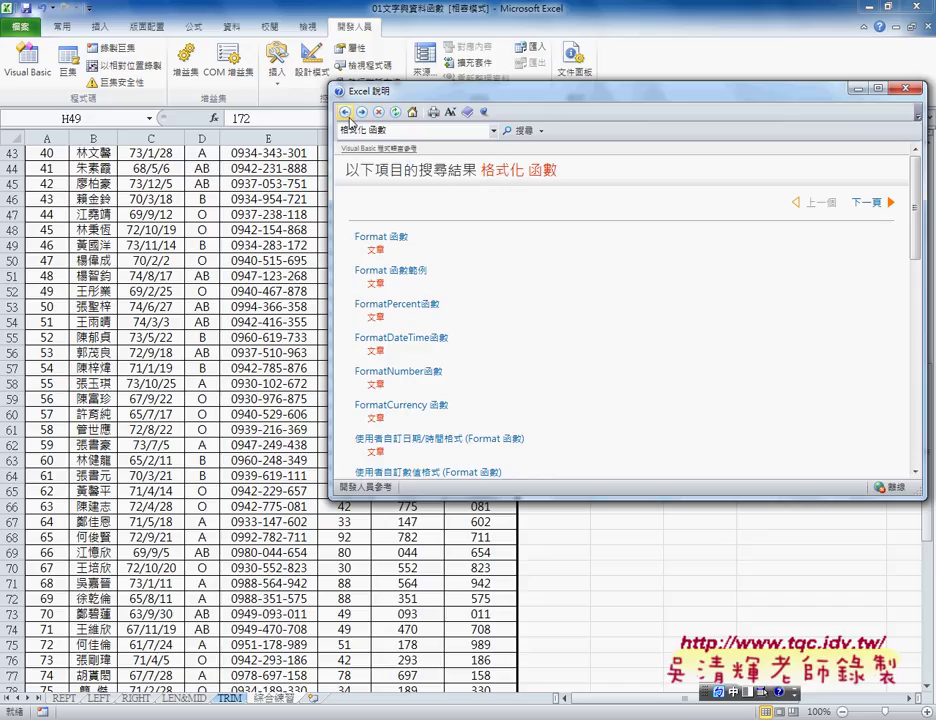
# - Step back through Help history to the 函數 page listing the A-C through Q-Z groups
pyautogui.click(345, 112)
pyautogui.click(345, 112)
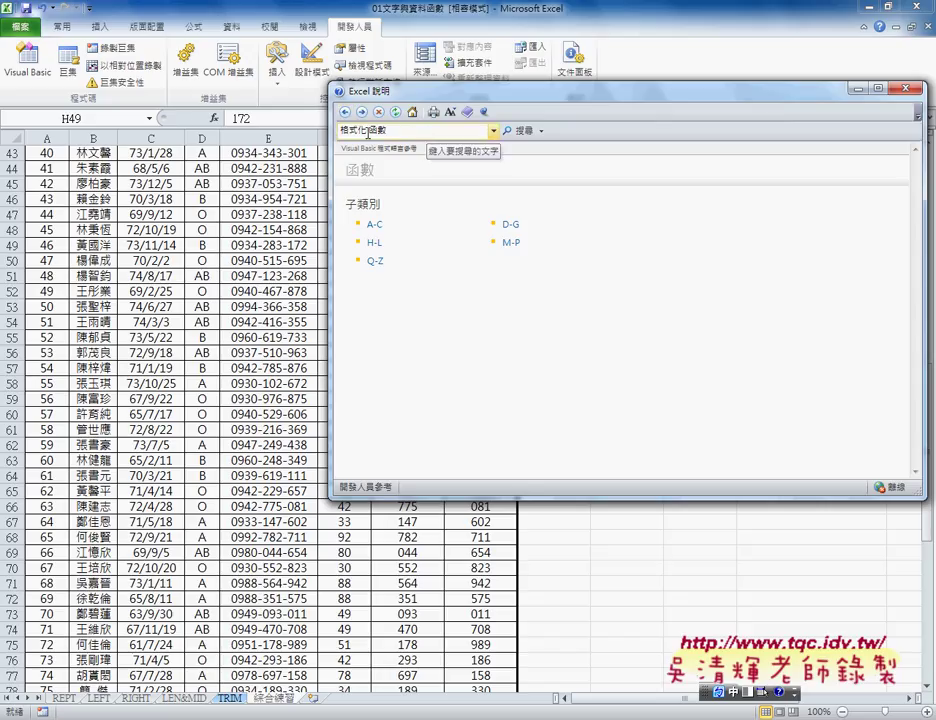
# - Back out to the Excel 2010 developer reference and open Excel 物件模型參考
pyautogui.click(344, 113)
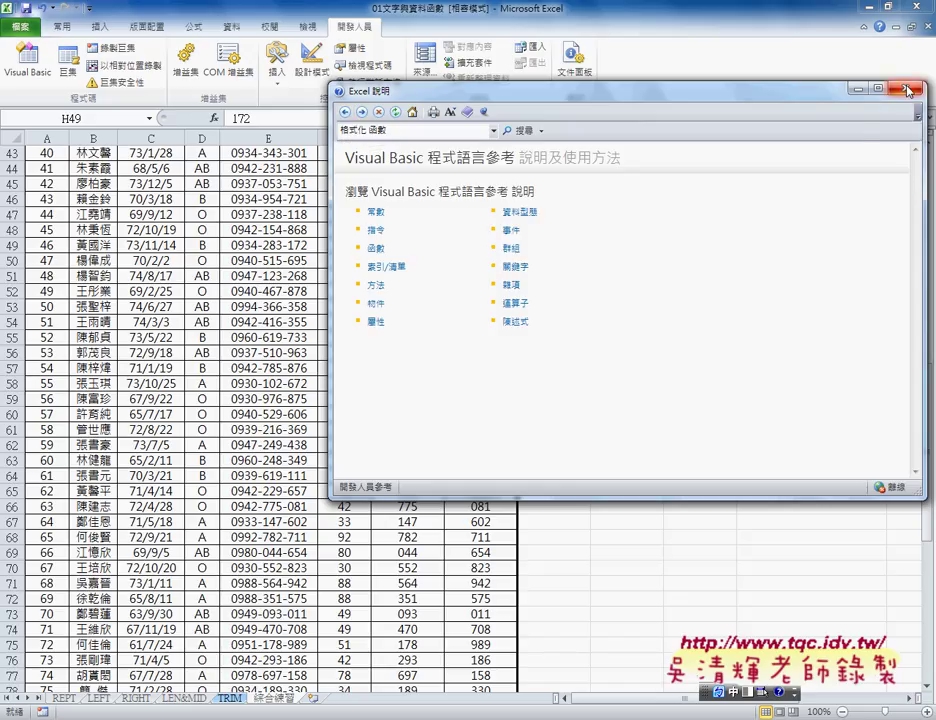
pyautogui.click(345, 112)
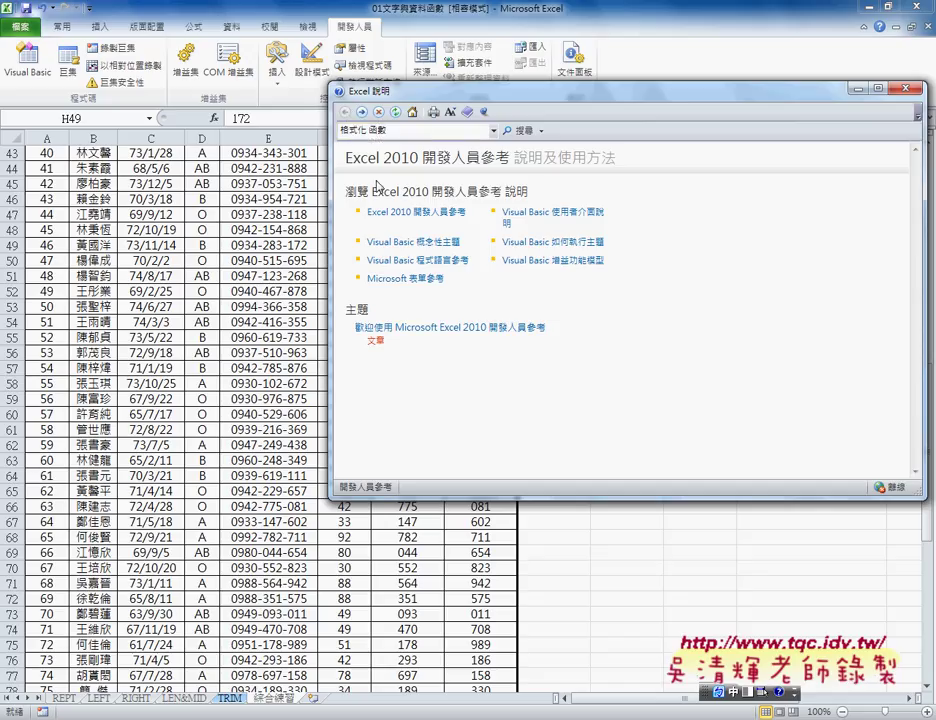
pyautogui.click(419, 214)
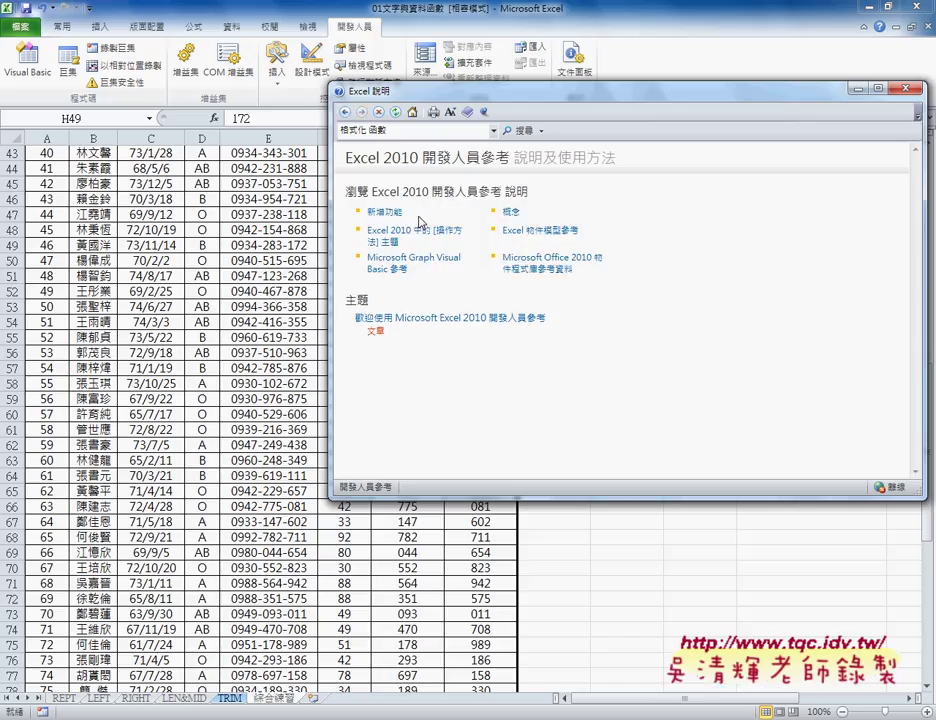
pyautogui.click(557, 232)
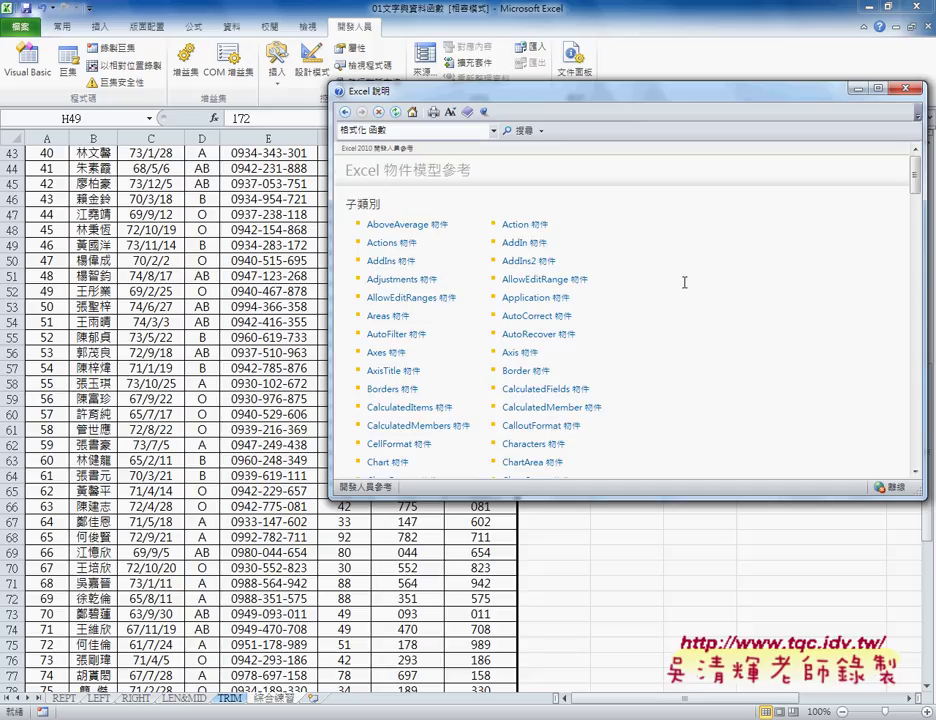
# - Scroll the object model list, return to the 開發人員參考 page, and select the old search text
pyautogui.scroll(-3, 684, 282)
pyautogui.scroll(-1, 684, 282)
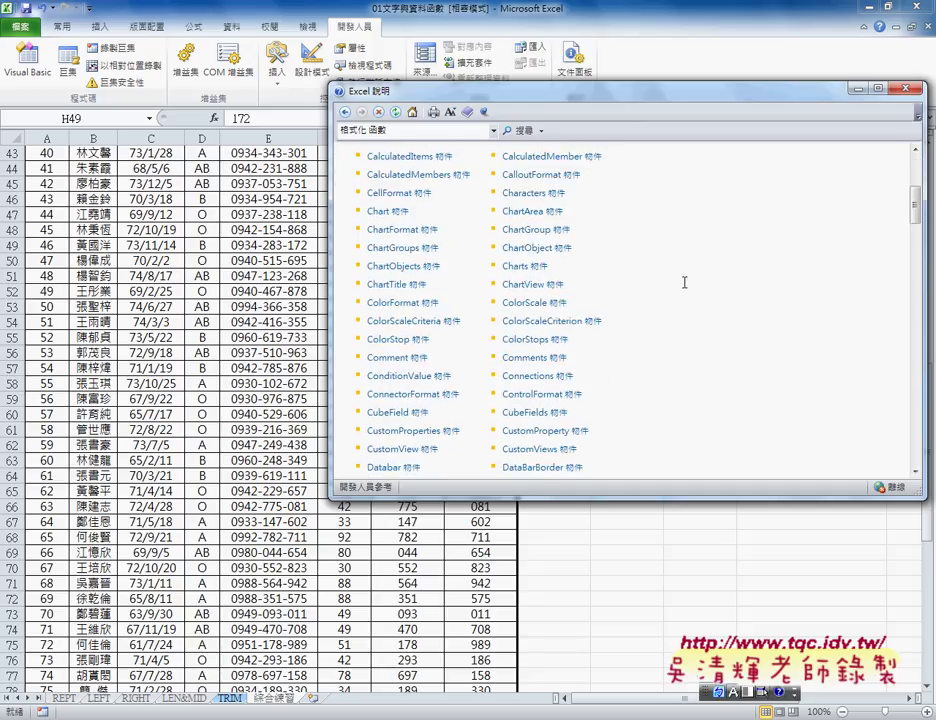
pyautogui.scroll(-2, 684, 282)
pyautogui.scroll(-3, 684, 282)
pyautogui.scroll(-3, 684, 282)
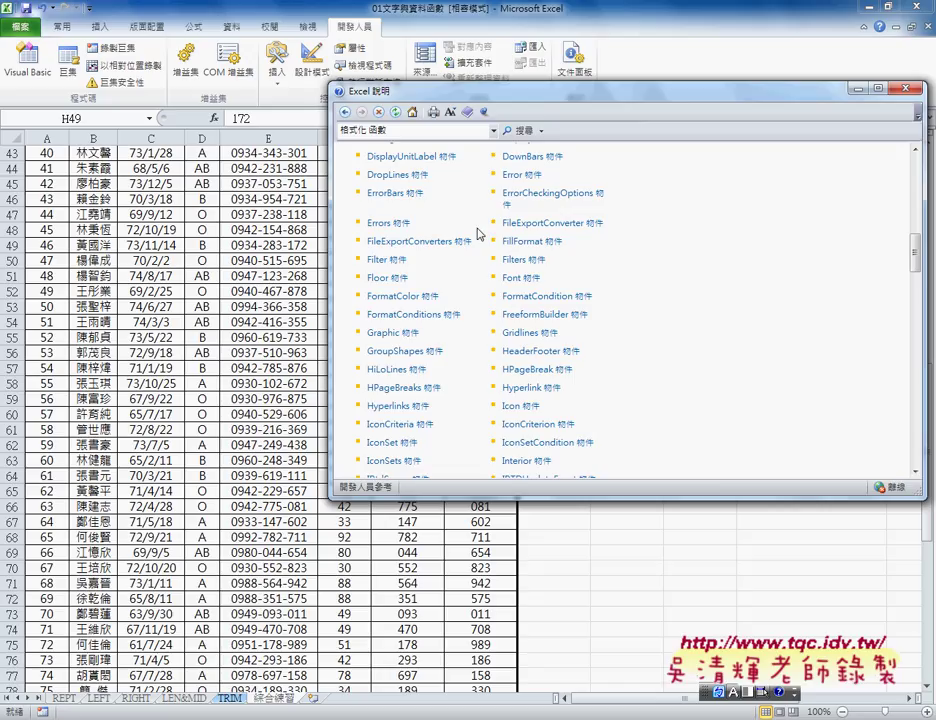
pyautogui.click(345, 111)
pyautogui.click(345, 131)
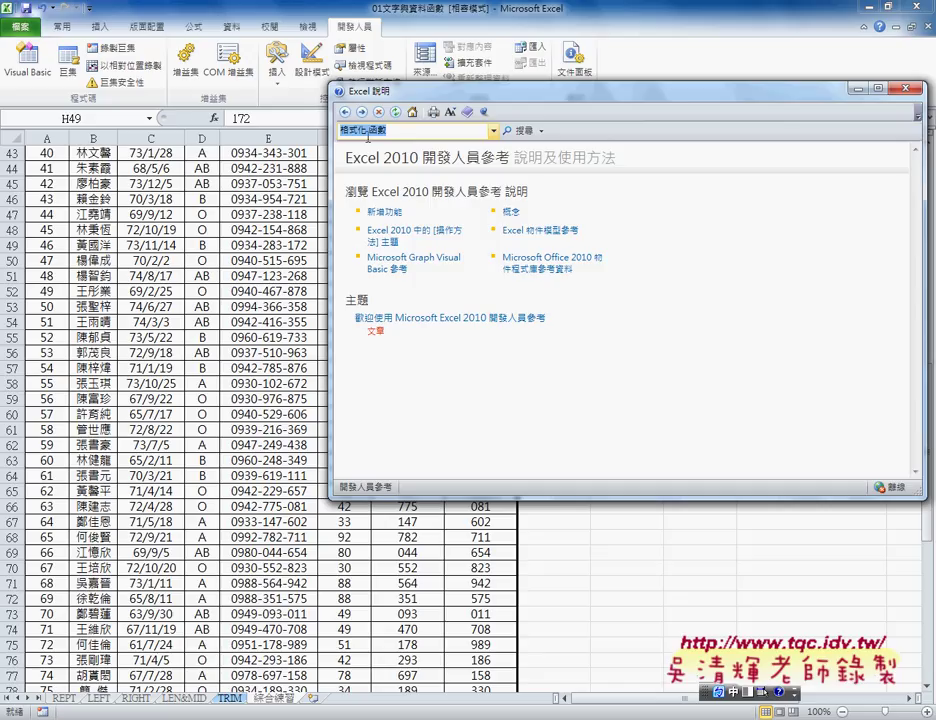
# - Search Help for range and open the Range 物件成員 article
pyautogui.press('BackSpace')
pyautogui.press('shift')
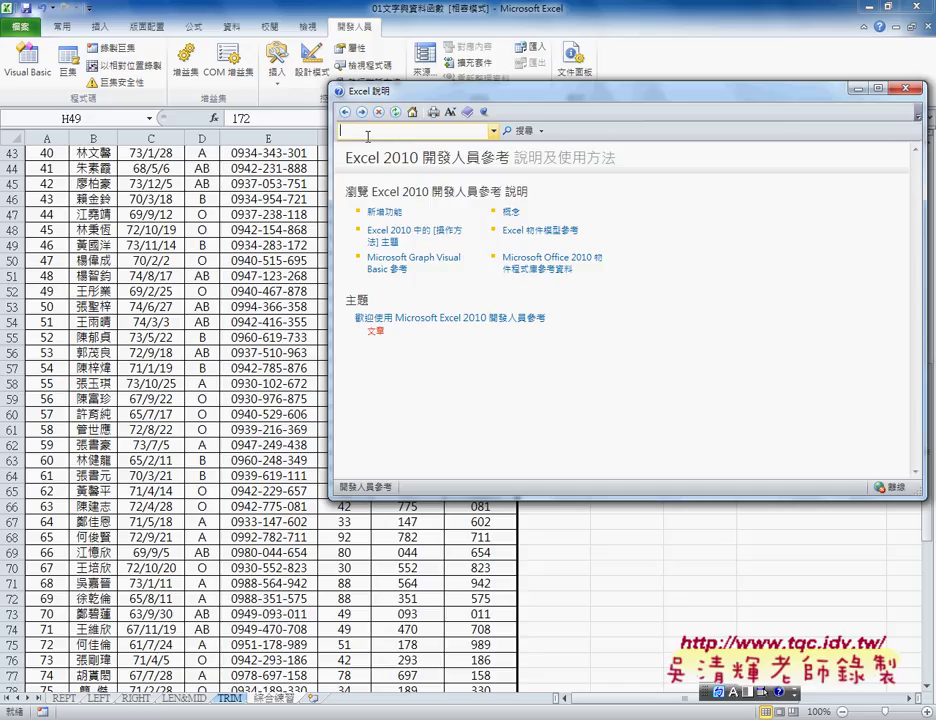
pyautogui.write('ra')
pyautogui.write('ng')
pyautogui.write('e')
pyautogui.press('Return')
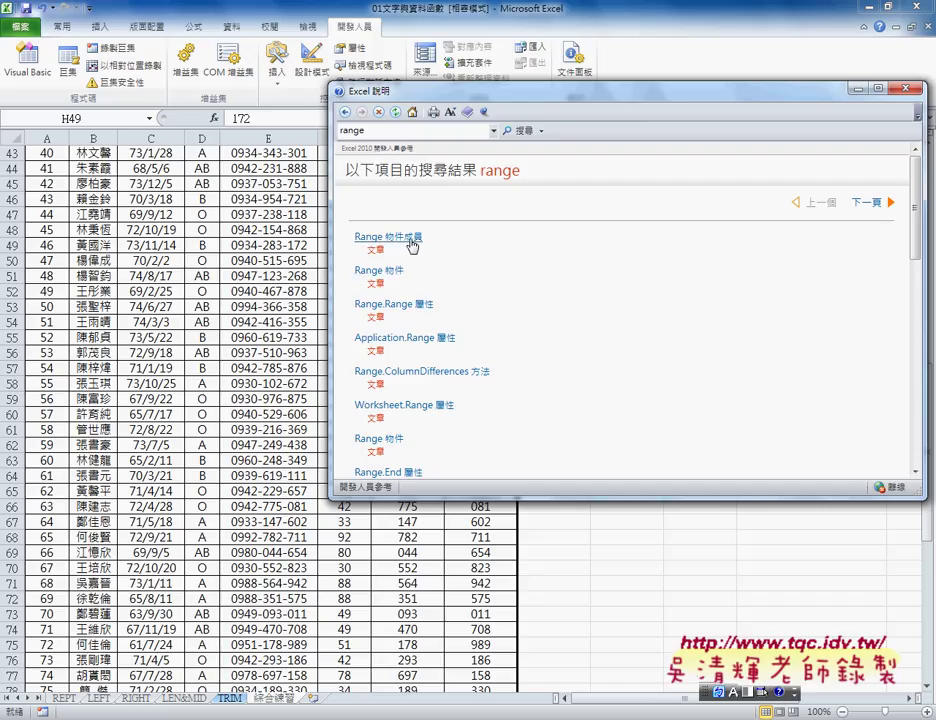
pyautogui.click(380, 237)
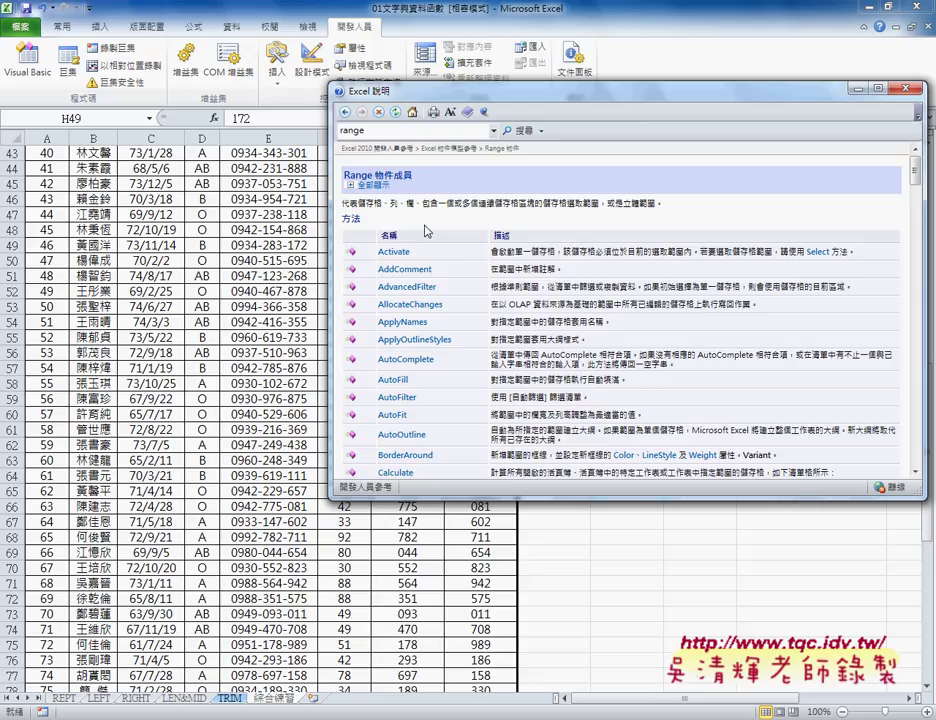
pyautogui.moveTo(427, 231); pyautogui.dragTo(409, 235)
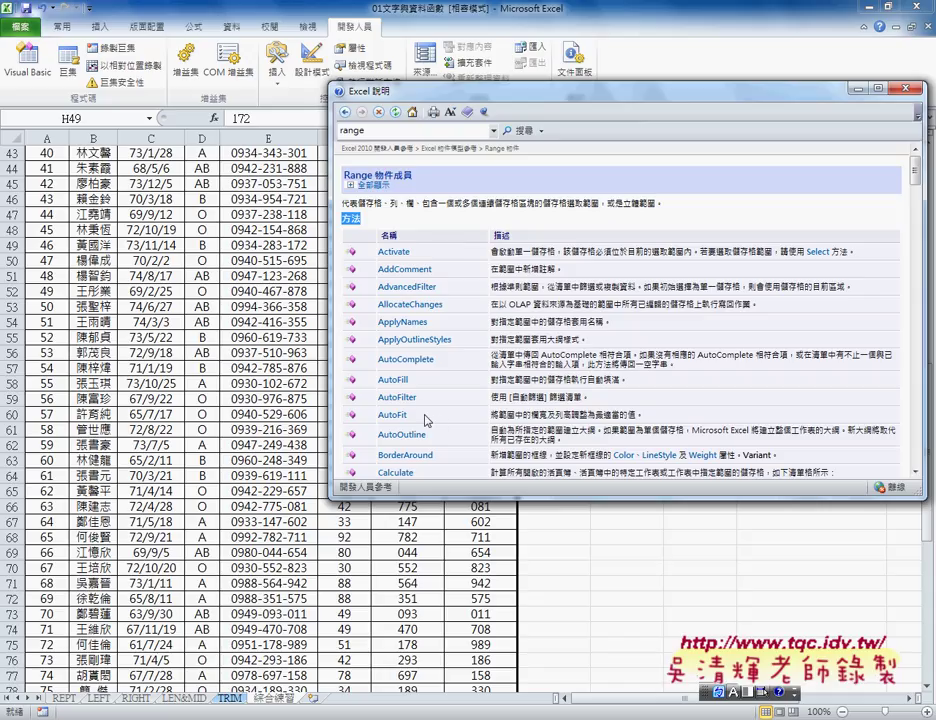
pyautogui.doubleClick(392, 414)
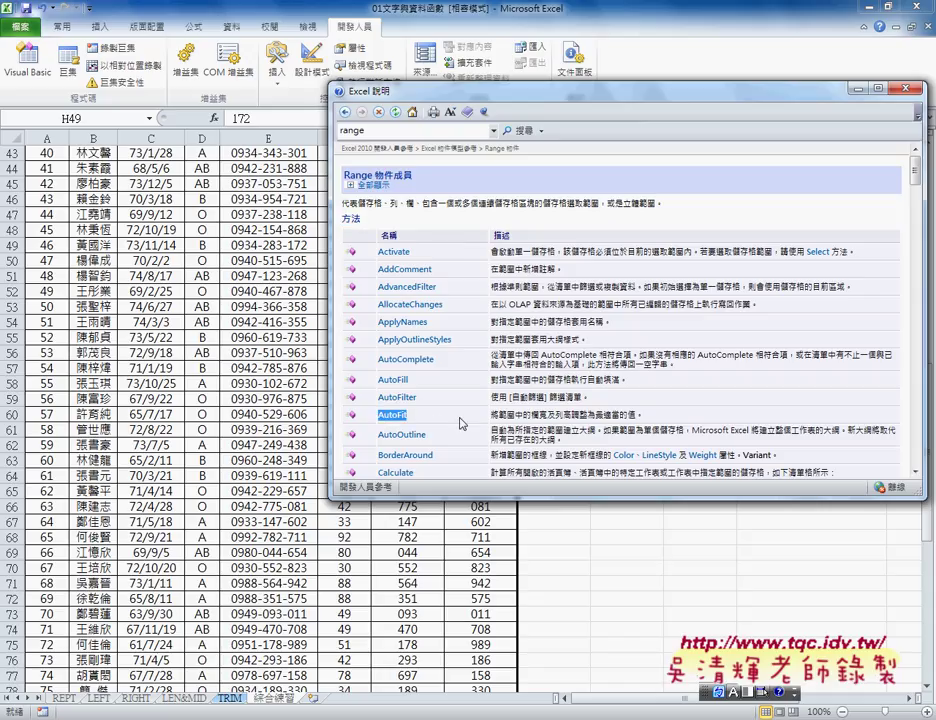
pyautogui.scroll(-5, 460, 424)
pyautogui.scroll(-1, 460, 424)
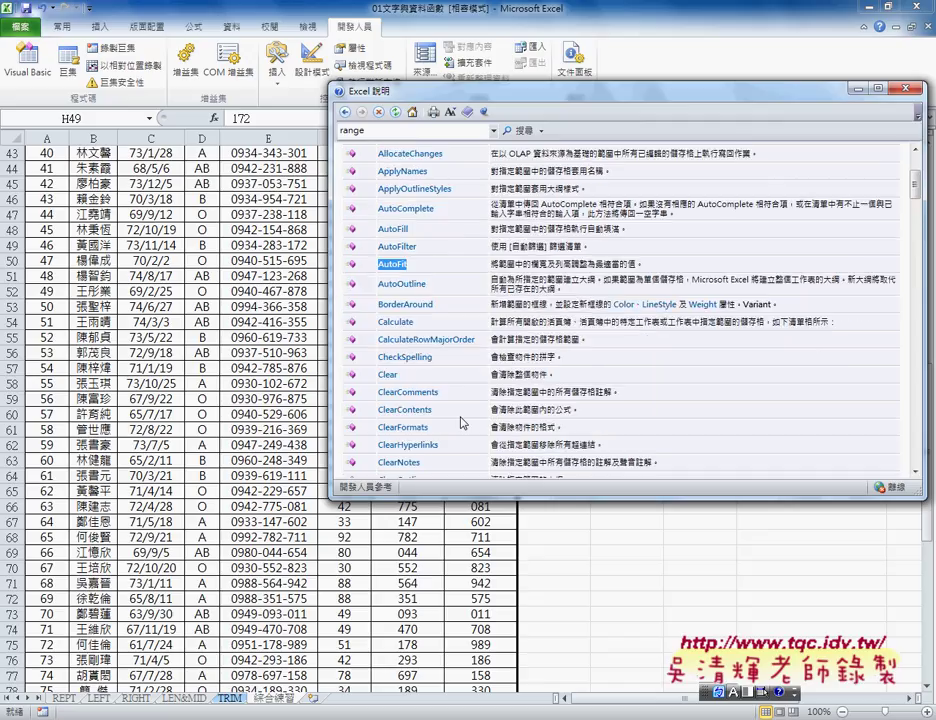
pyautogui.doubleClick(387, 374)
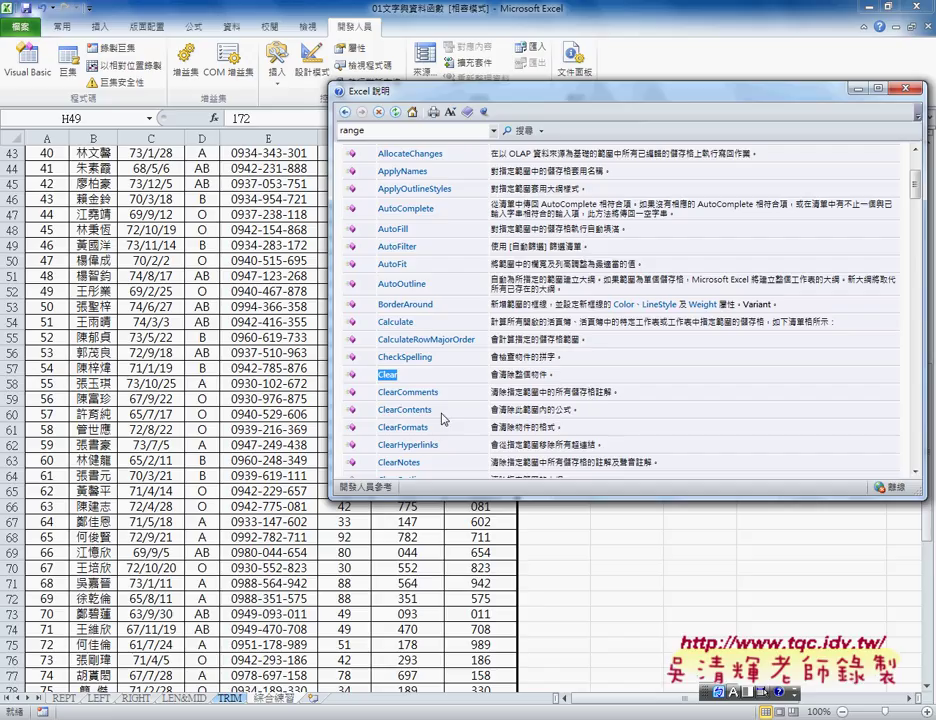
pyautogui.moveTo(378, 410); pyautogui.dragTo(432, 410)
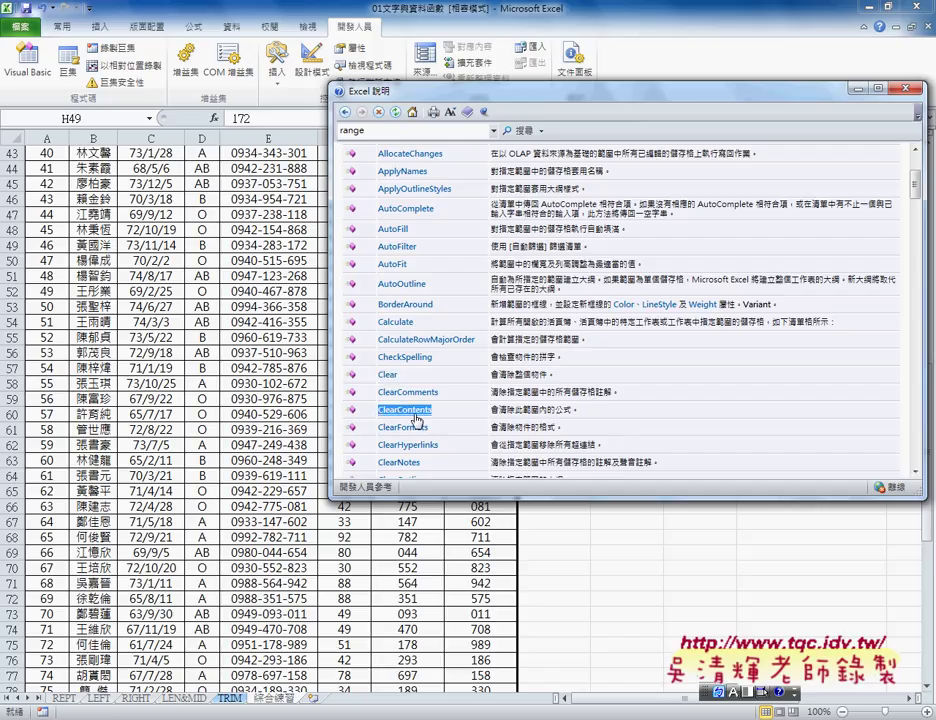
pyautogui.scroll(-1, 416, 415)
pyautogui.doubleClick(413, 379)
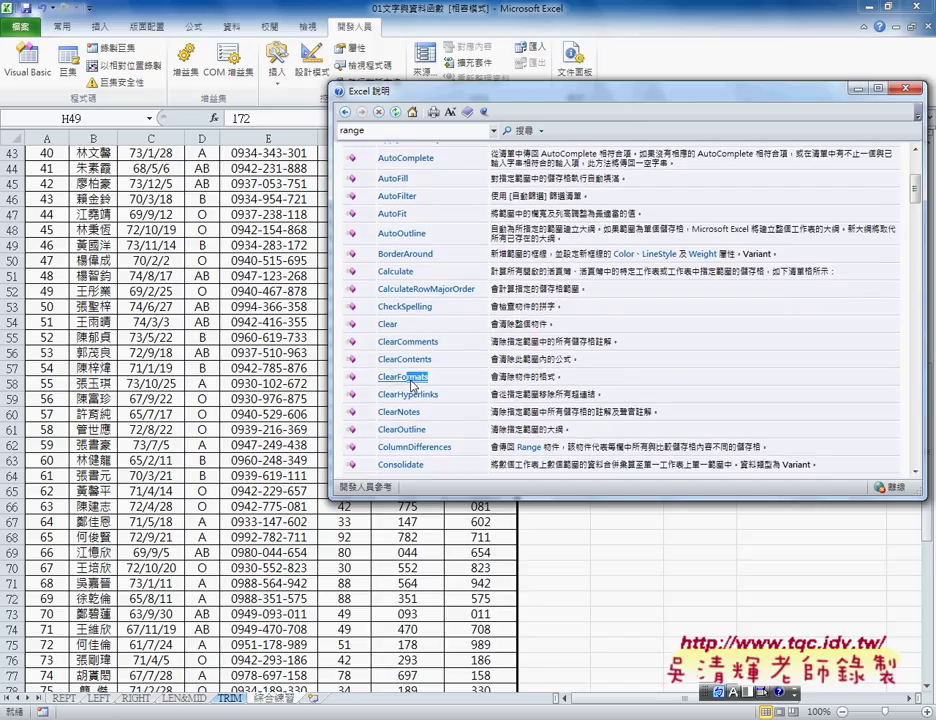
pyautogui.scroll(-1, 416, 395)
pyautogui.scroll(-2, 418, 397)
pyautogui.scroll(-1, 418, 397)
pyautogui.scroll(-1, 450, 398)
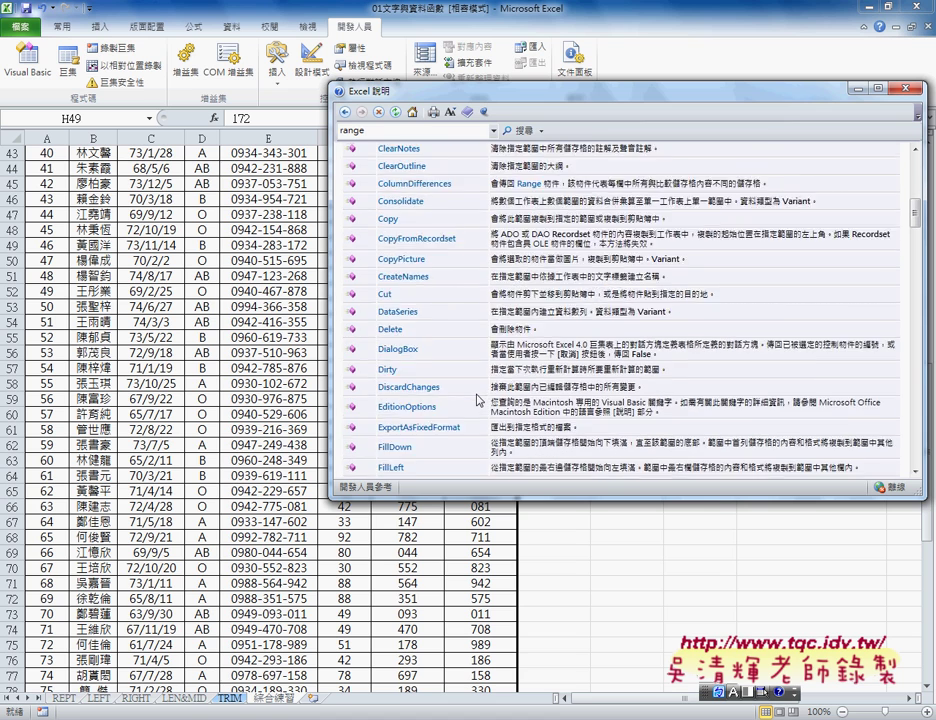
pyautogui.scroll(-1, 477, 400)
pyautogui.scroll(-2, 477, 400)
pyautogui.scroll(-2, 477, 400)
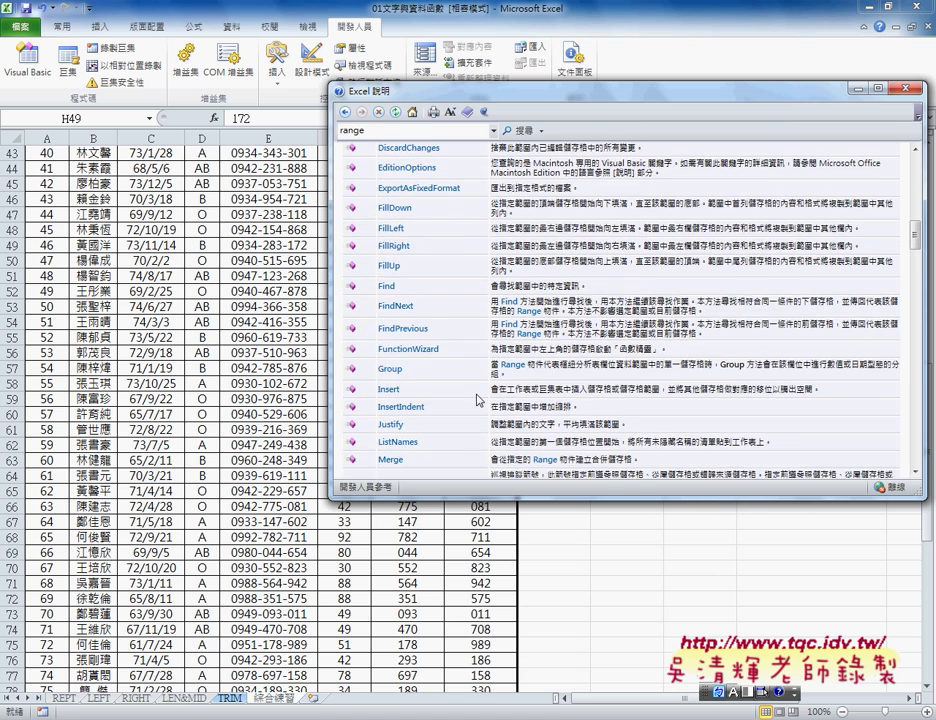
pyautogui.scroll(-2, 477, 400)
pyautogui.scroll(-1, 476, 390)
pyautogui.scroll(-1, 465, 330)
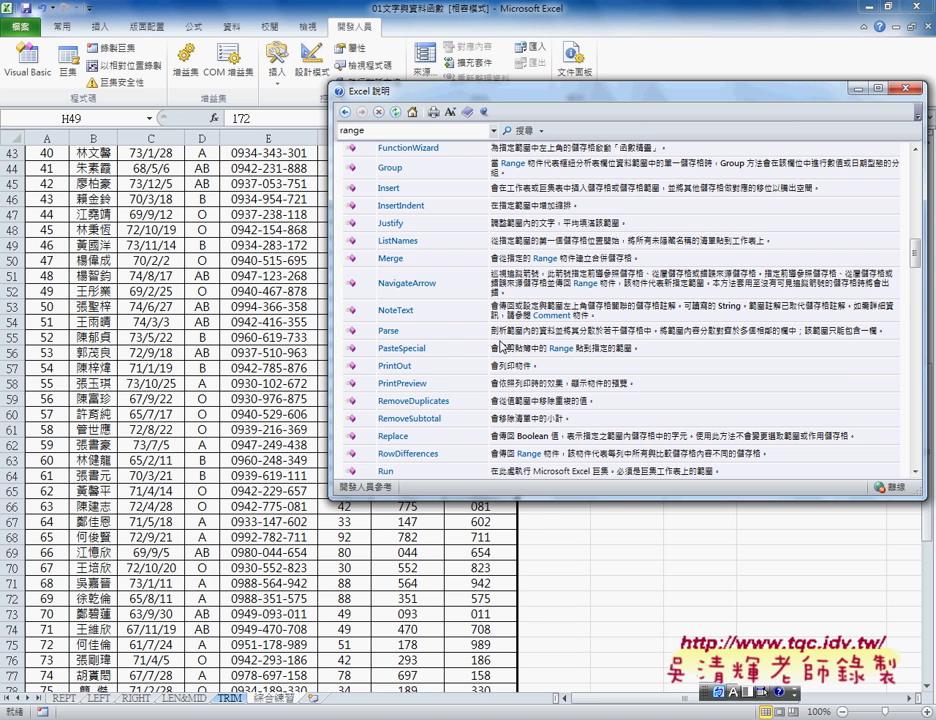
pyautogui.scroll(-1, 502, 345)
pyautogui.scroll(-5, 498, 344)
pyautogui.scroll(-2, 494, 342)
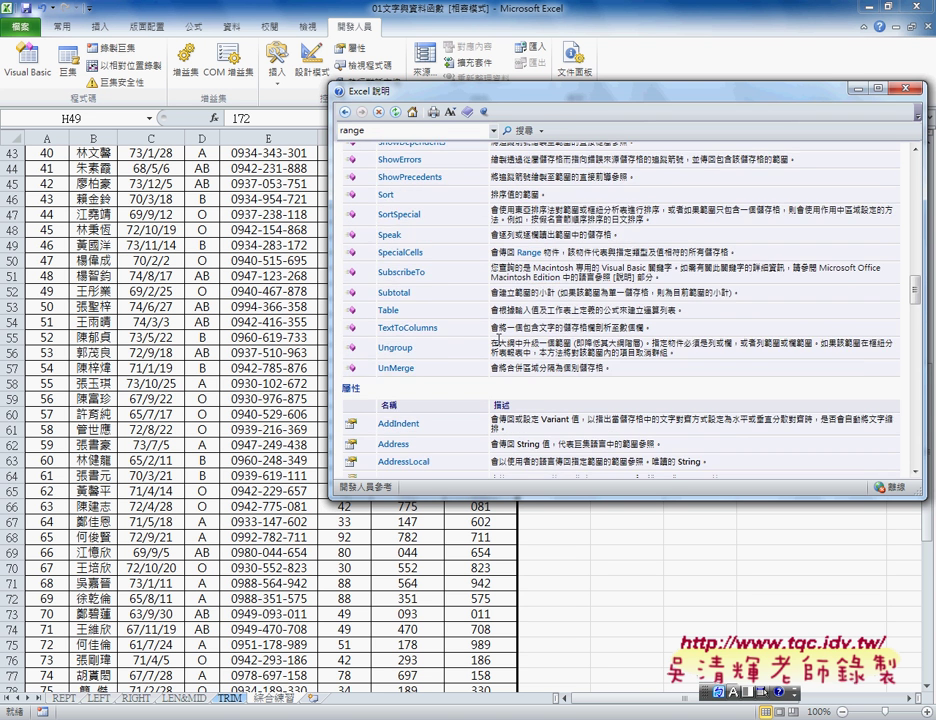
pyautogui.scroll(-1, 490, 341)
pyautogui.doubleClick(357, 287)
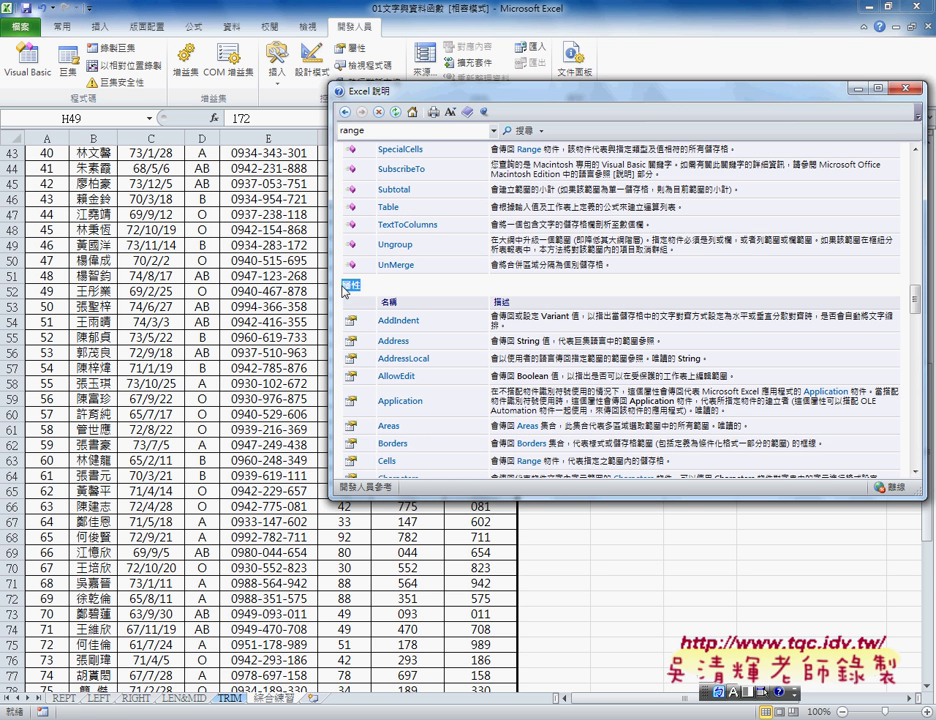